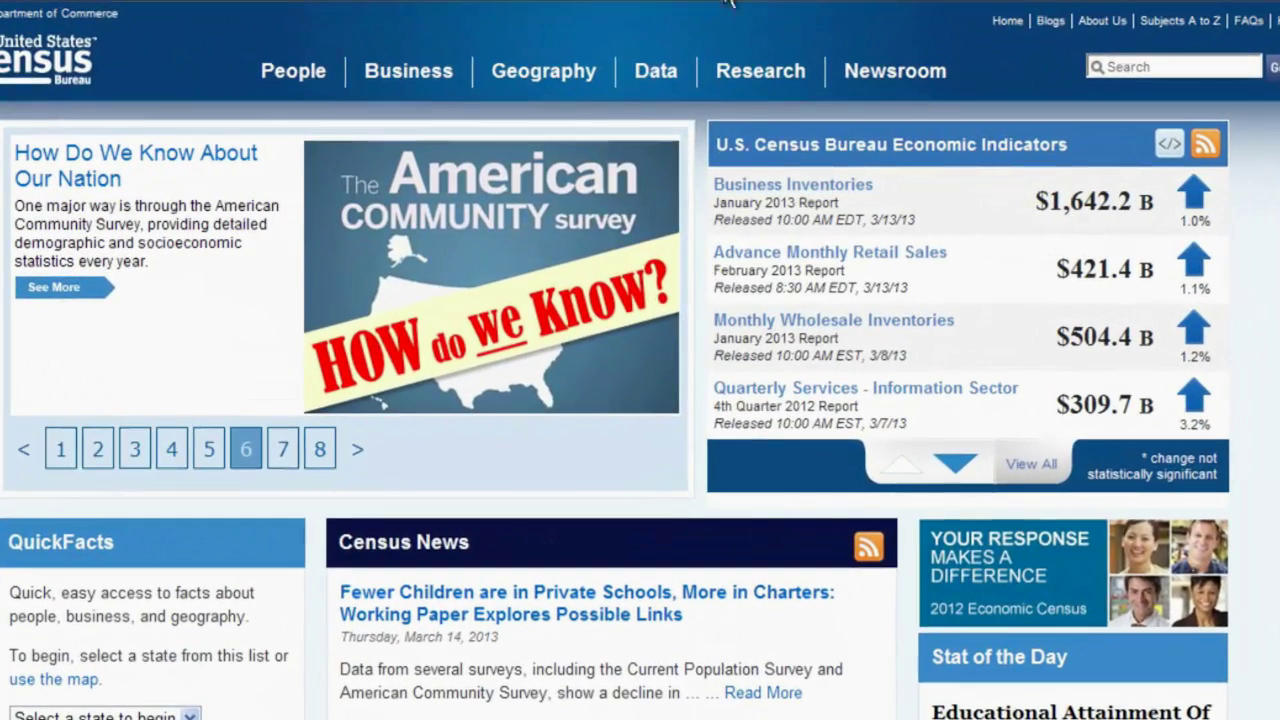
- Go from the Census homepage to American FactFinder's full Advanced Search page
mouse_move(672, 82)
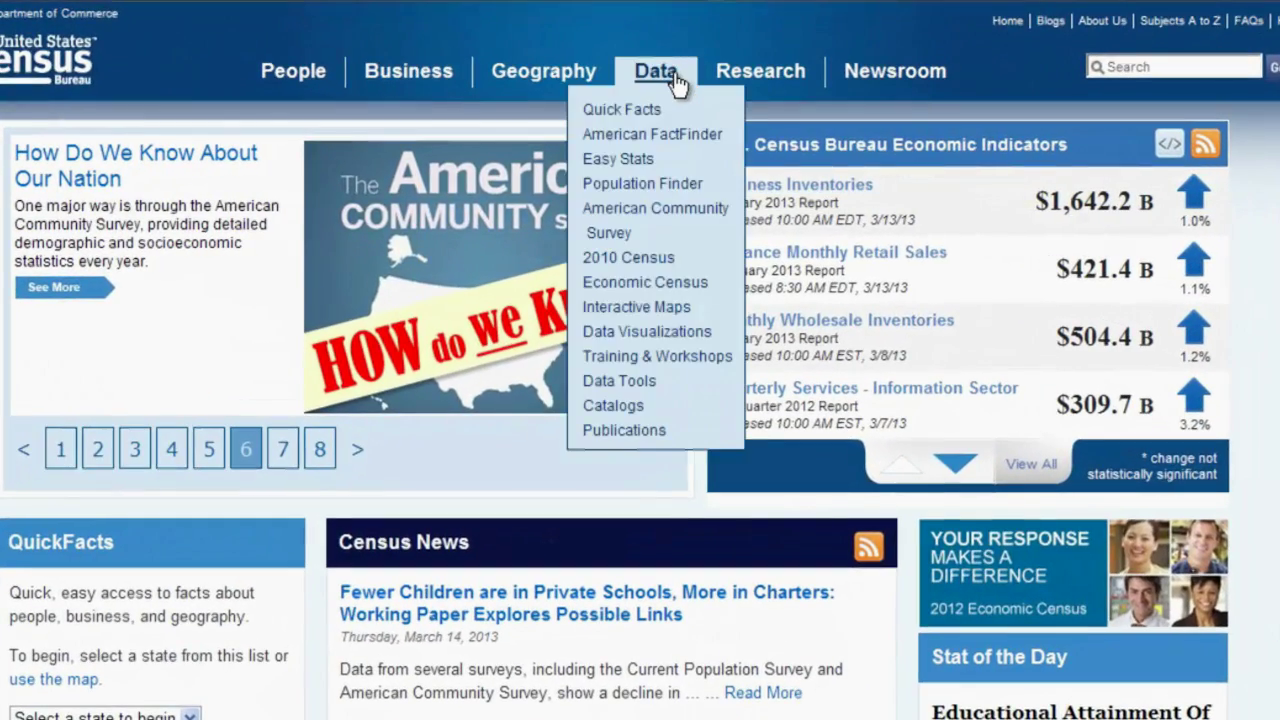
click(704, 135)
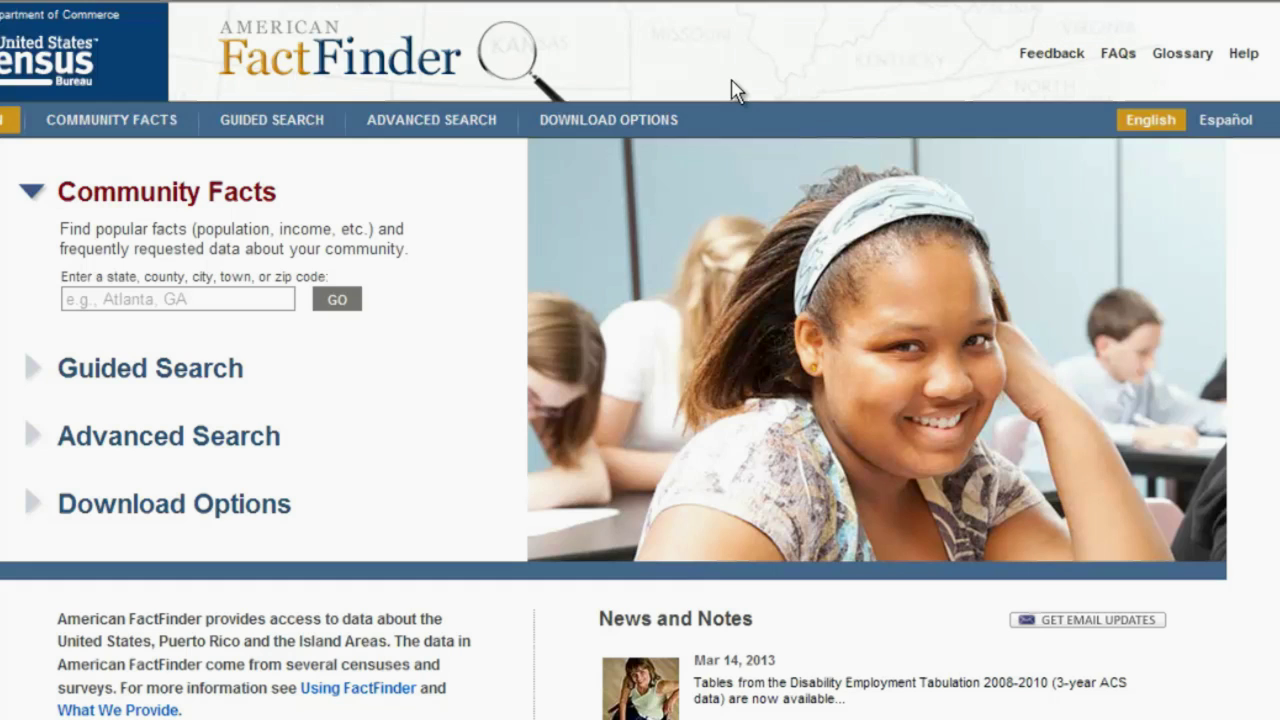
click(266, 445)
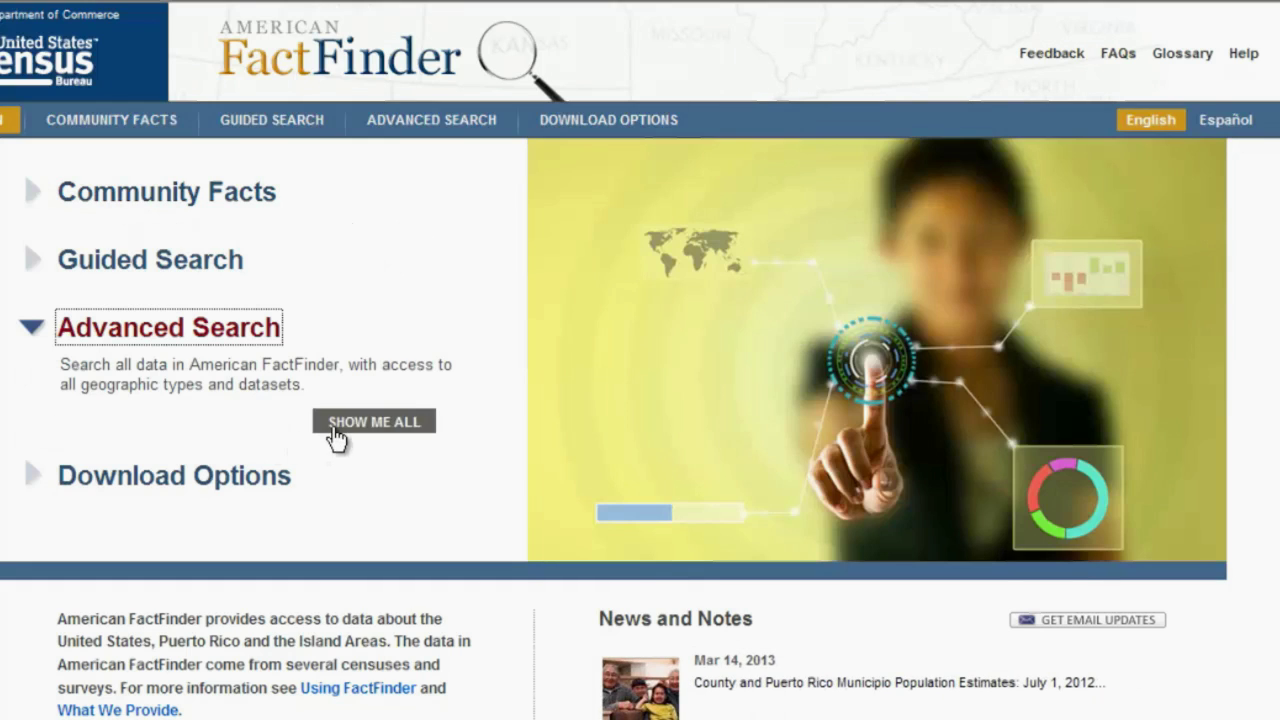
click(335, 437)
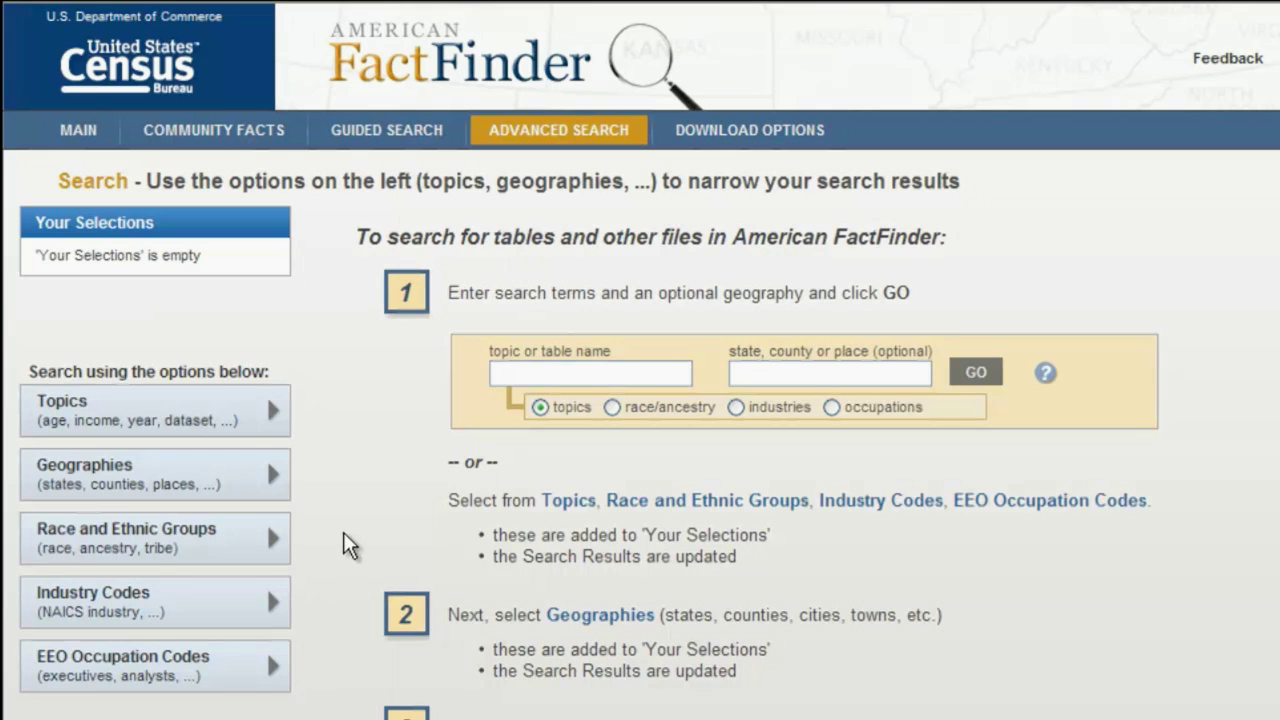
- Add the Housing > Financial Characteristic topic 'Gross Rent' to the search selections
click(270, 413)
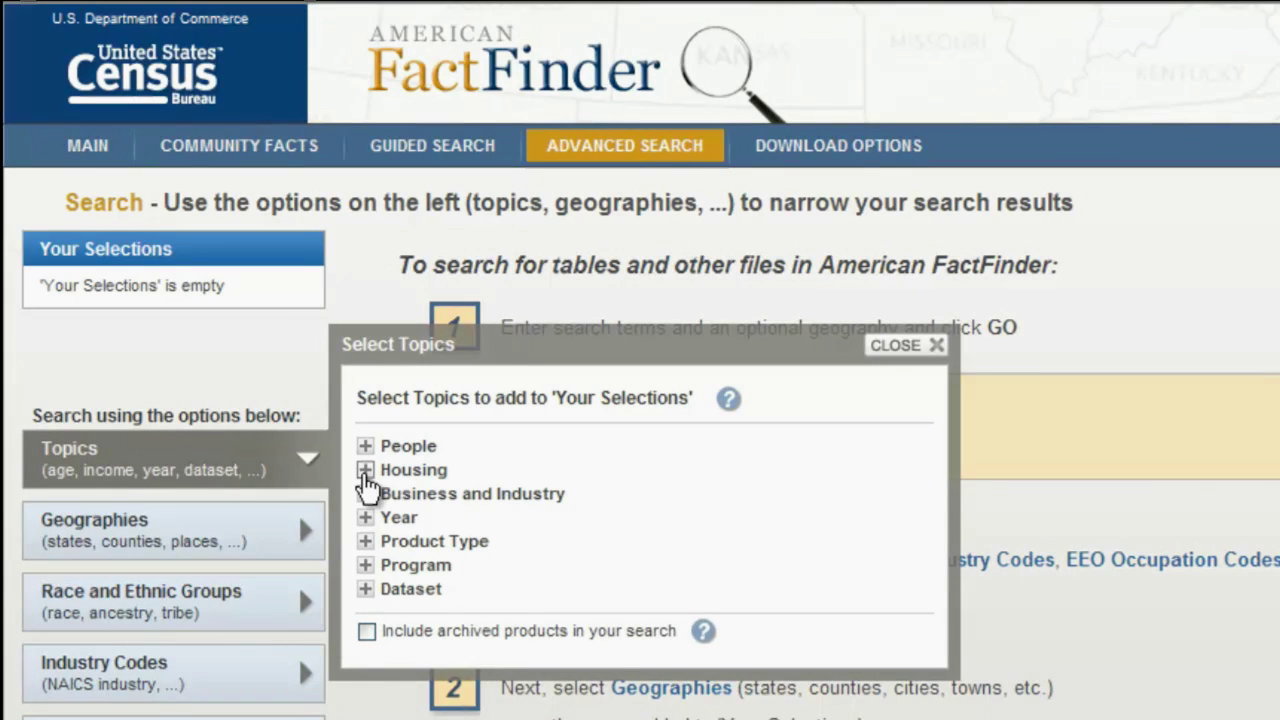
click(365, 472)
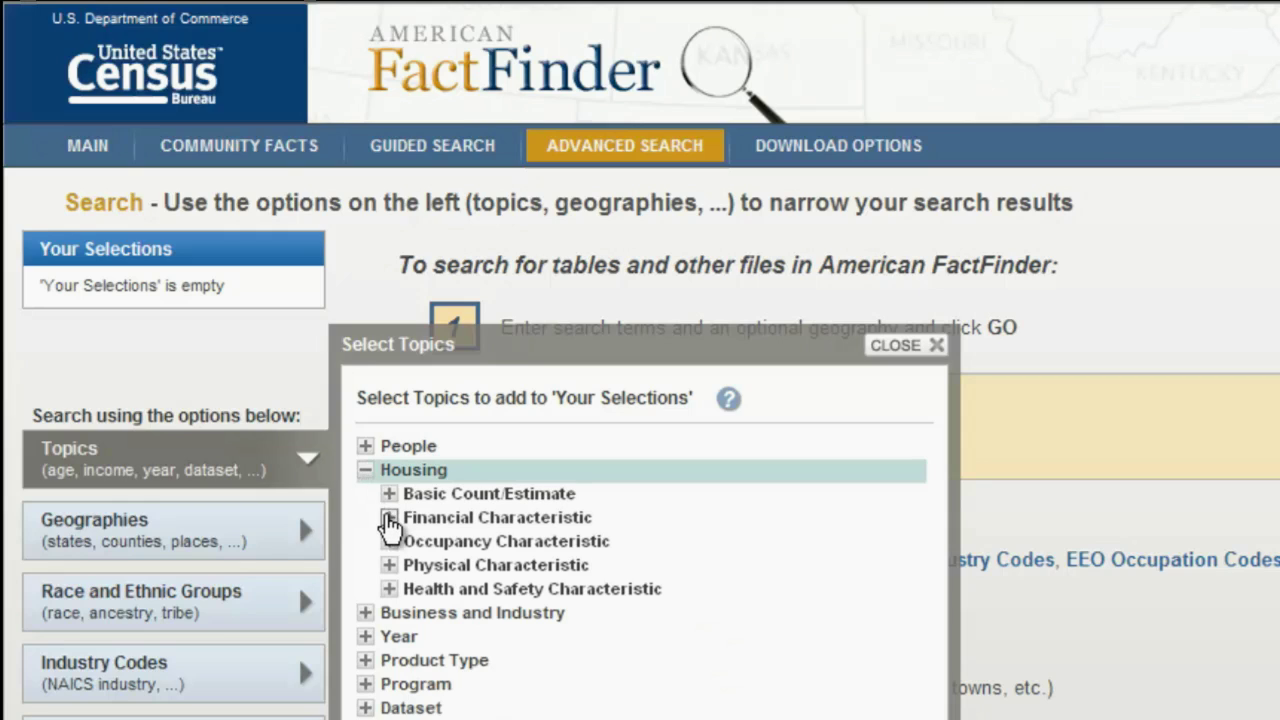
click(389, 517)
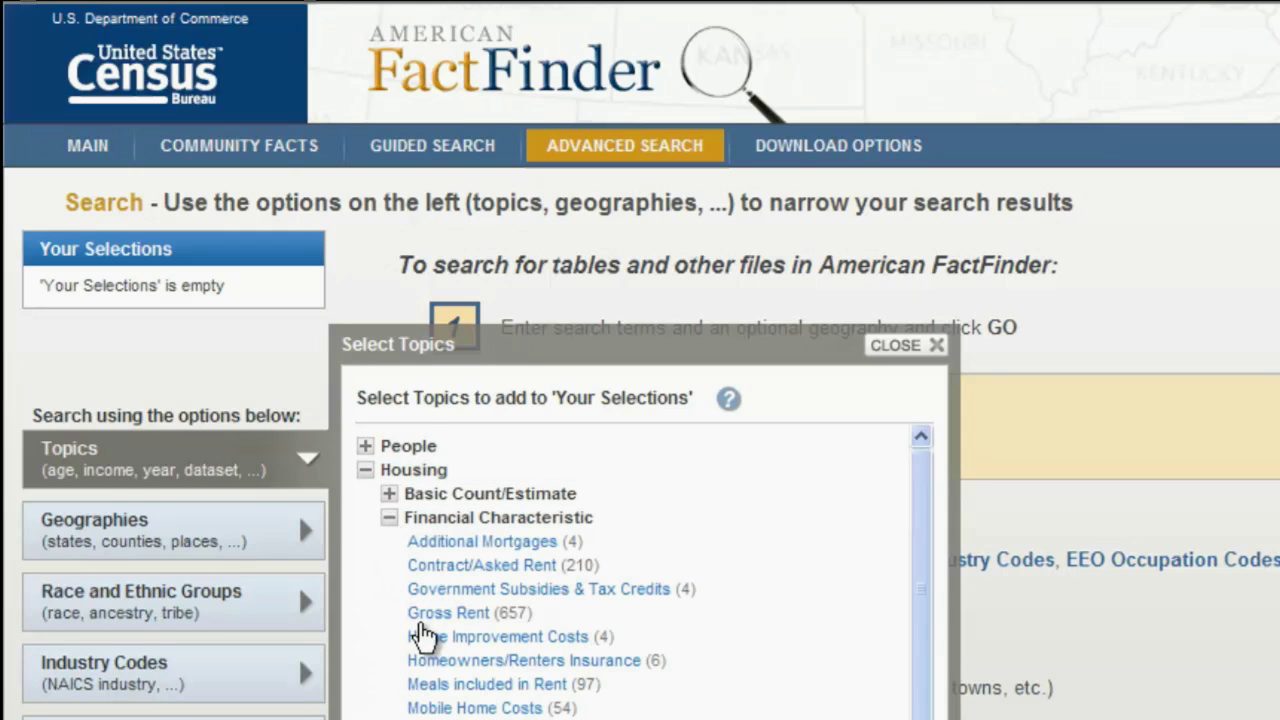
click(421, 620)
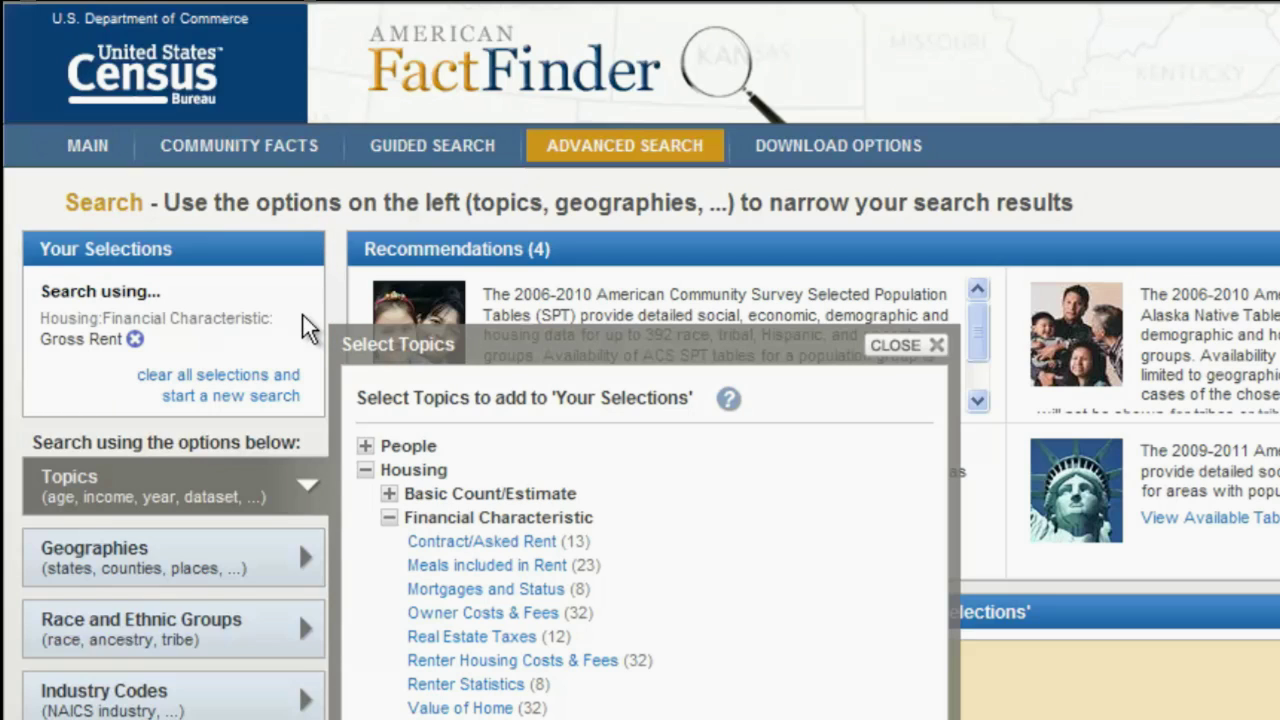
- Add the People > Income & Earnings topic 'Income/Earnings (Households)' to the selections
click(366, 472)
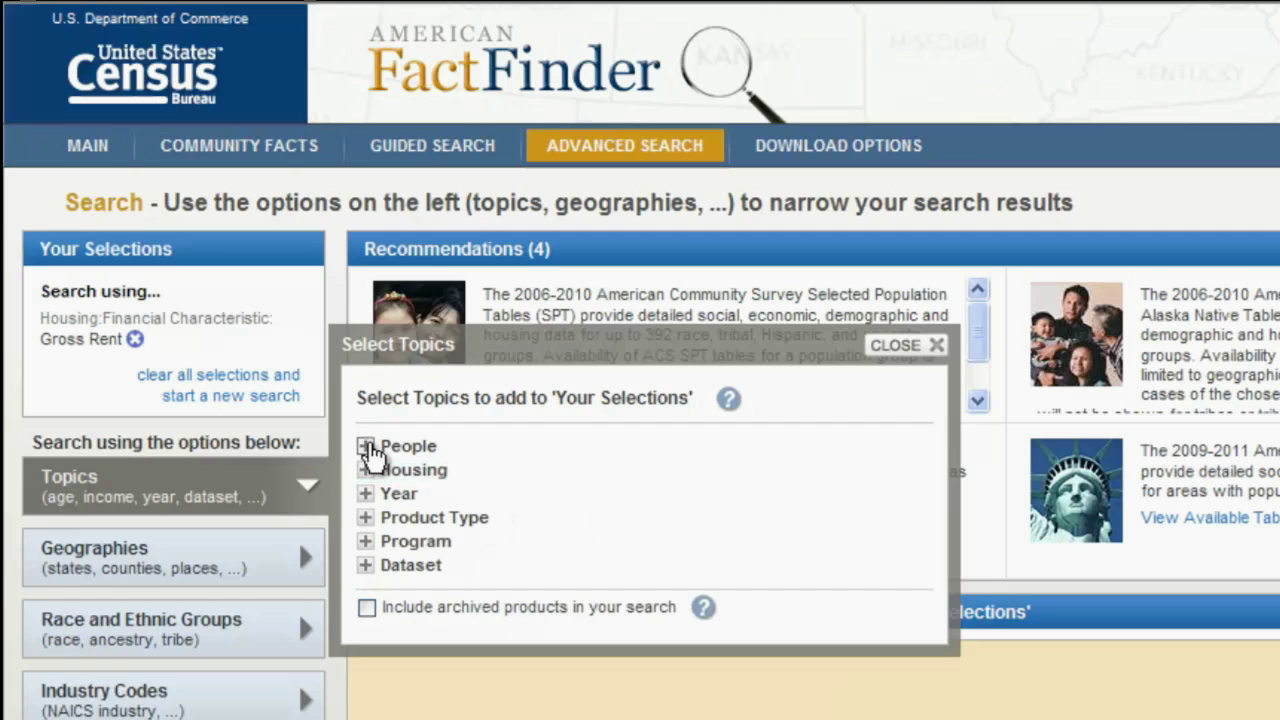
click(366, 447)
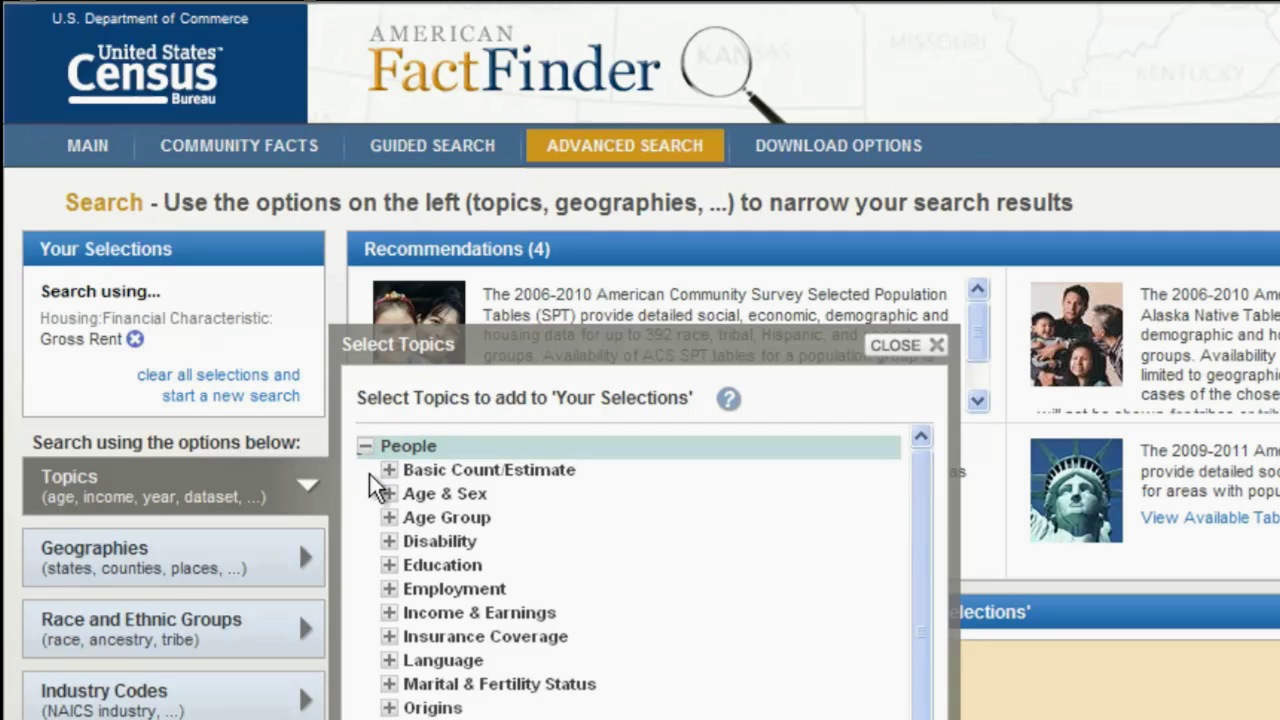
click(390, 616)
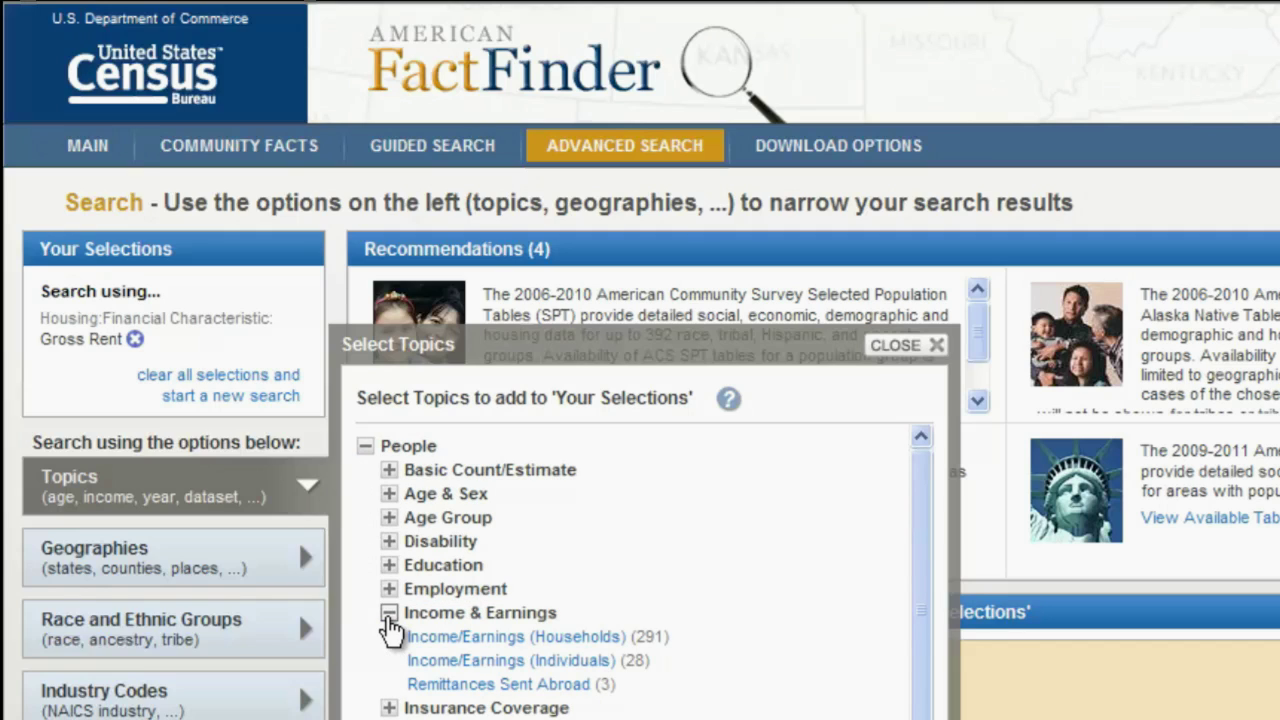
click(422, 638)
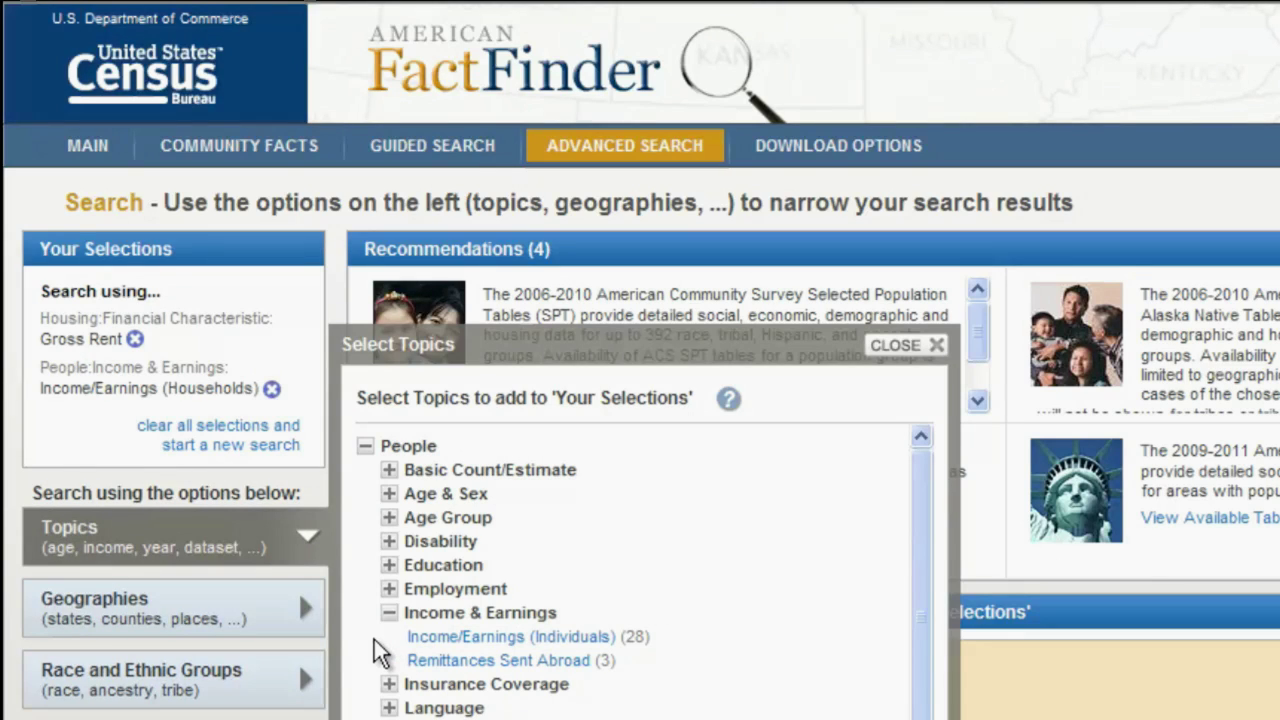
- Limit the search to the 2011 ACS 1-year estimates dataset and view the results
click(365, 446)
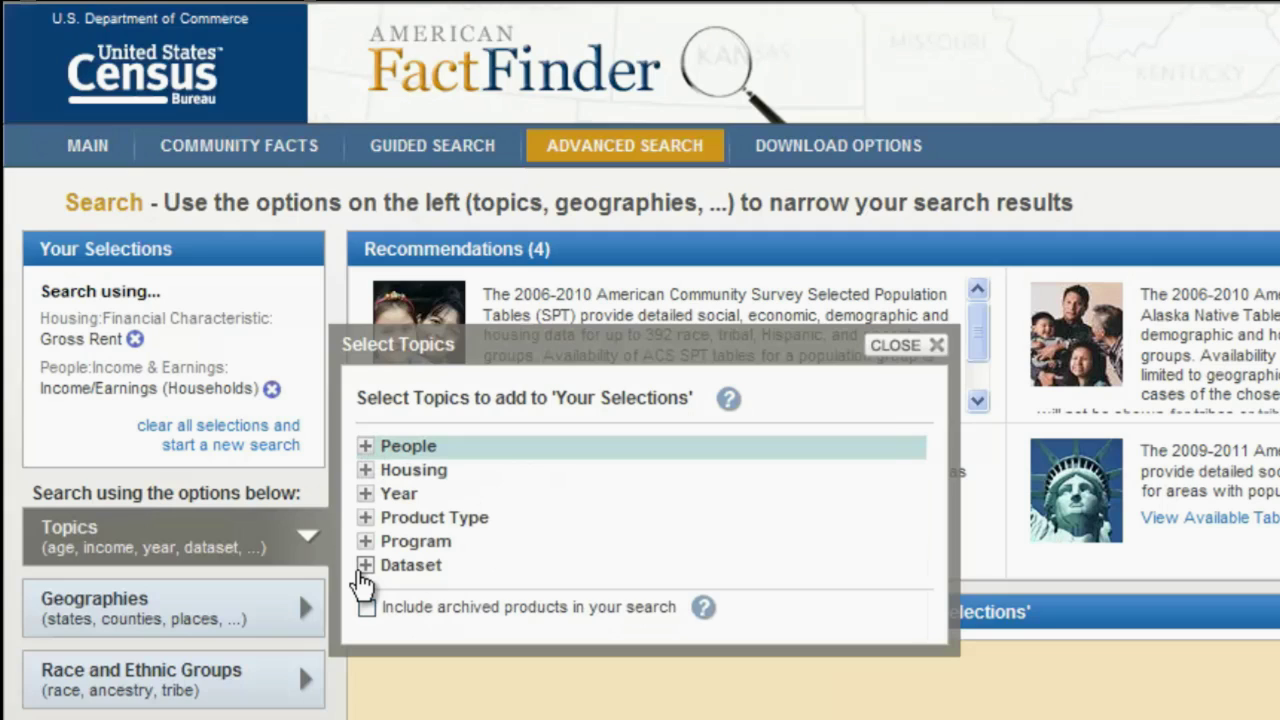
click(365, 565)
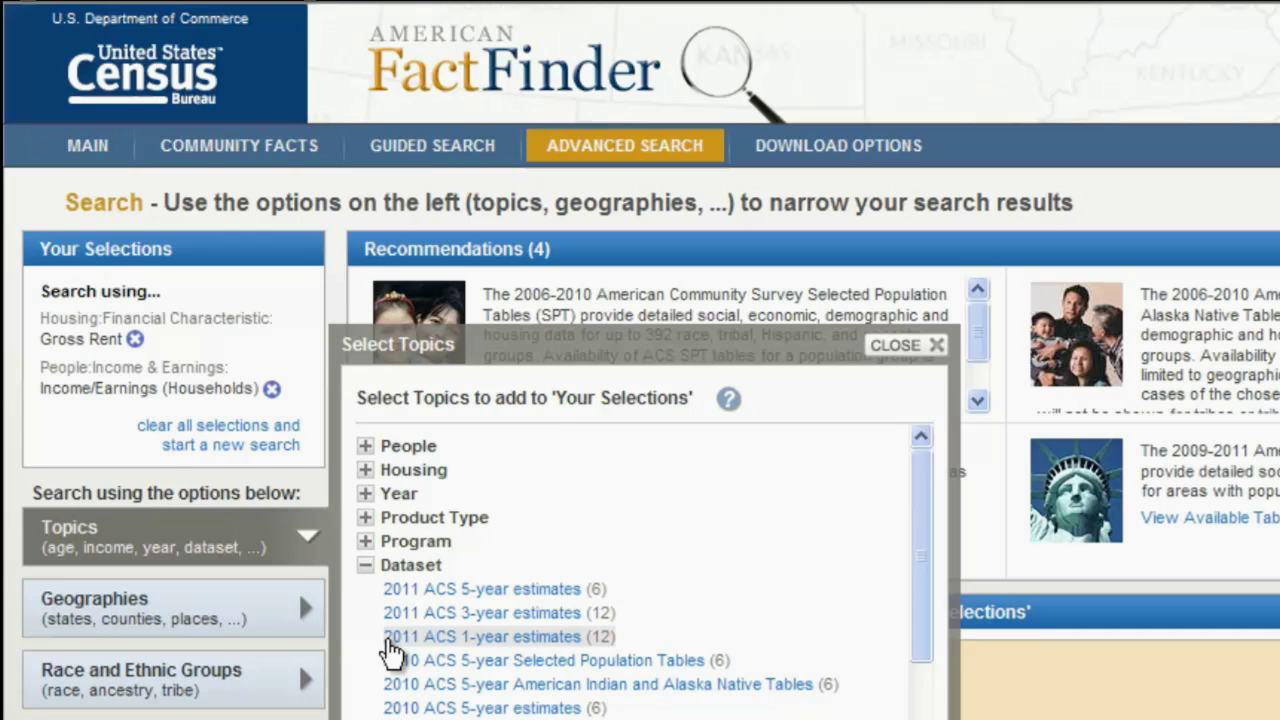
click(389, 640)
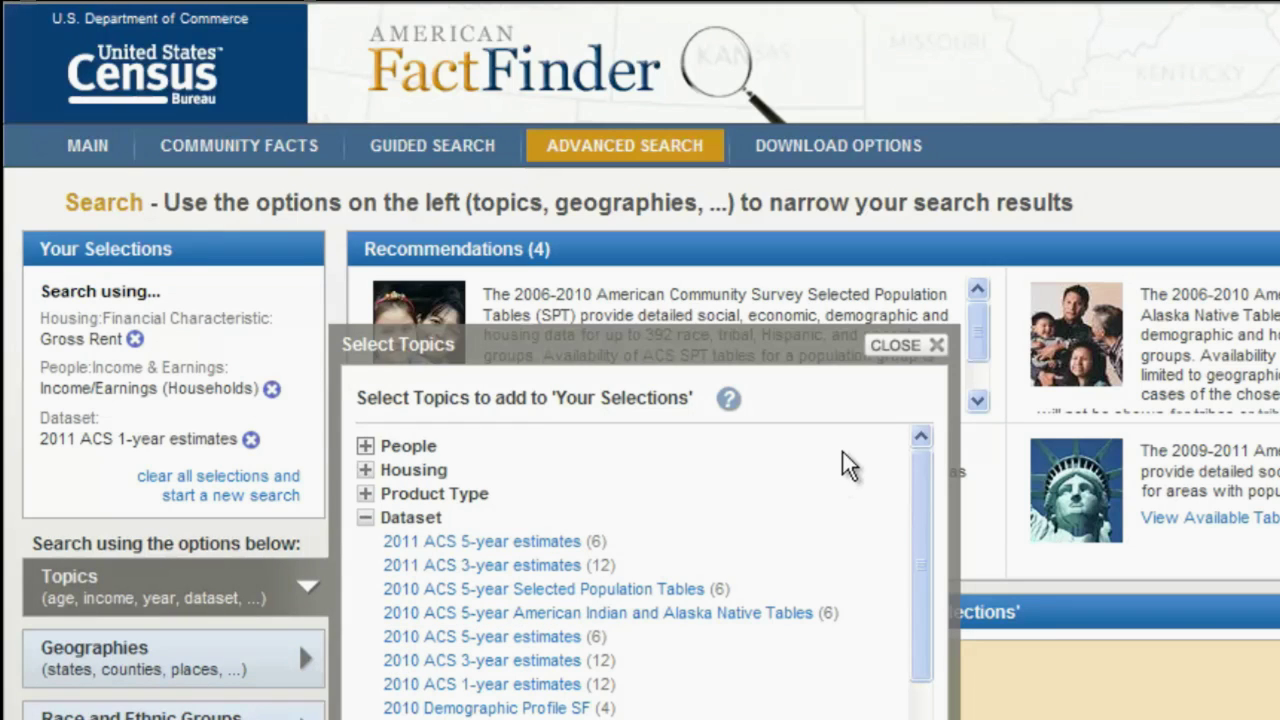
click(895, 348)
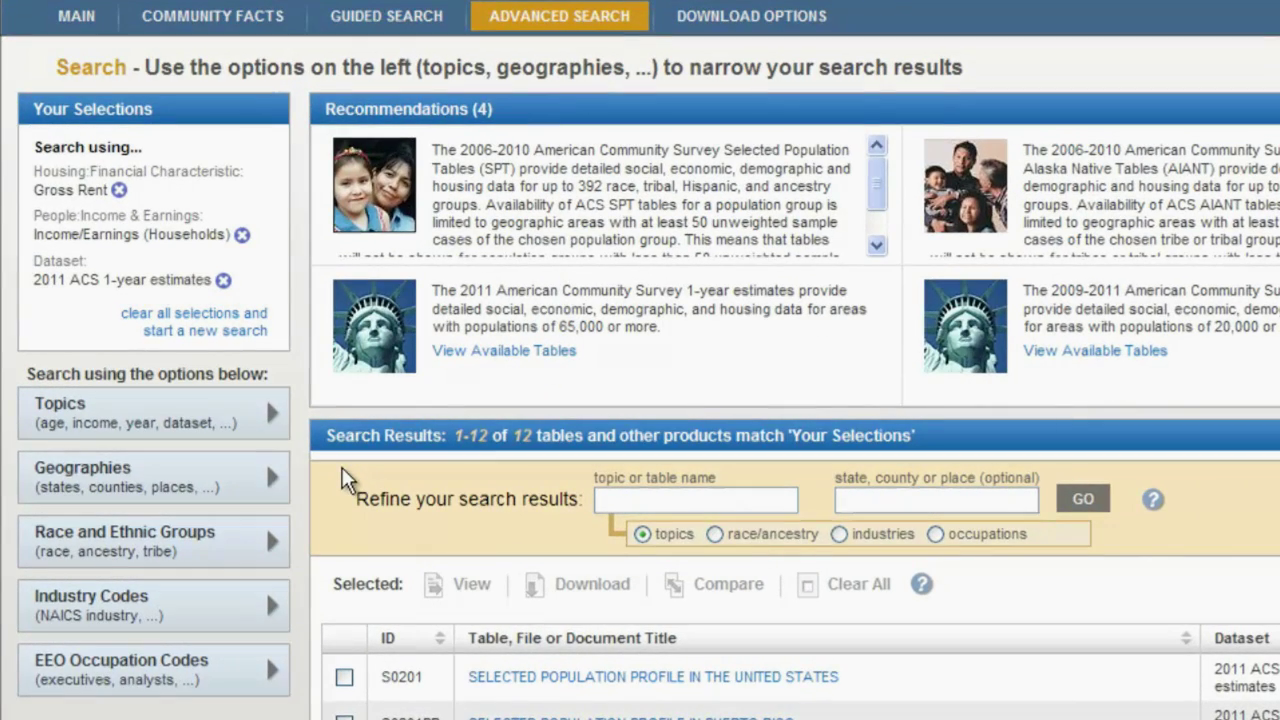
- Add geography type 310 'All Metropolitan Statistical Areas within United States and Puerto Rico'
click(259, 486)
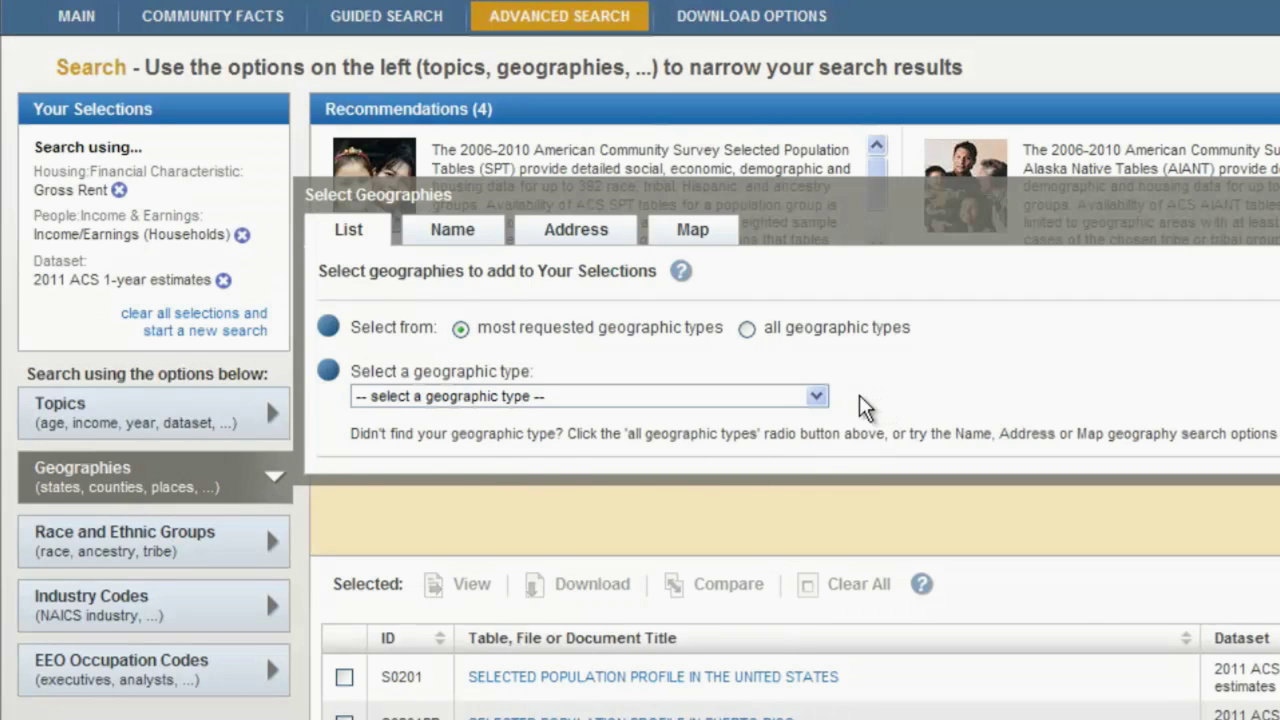
click(817, 396)
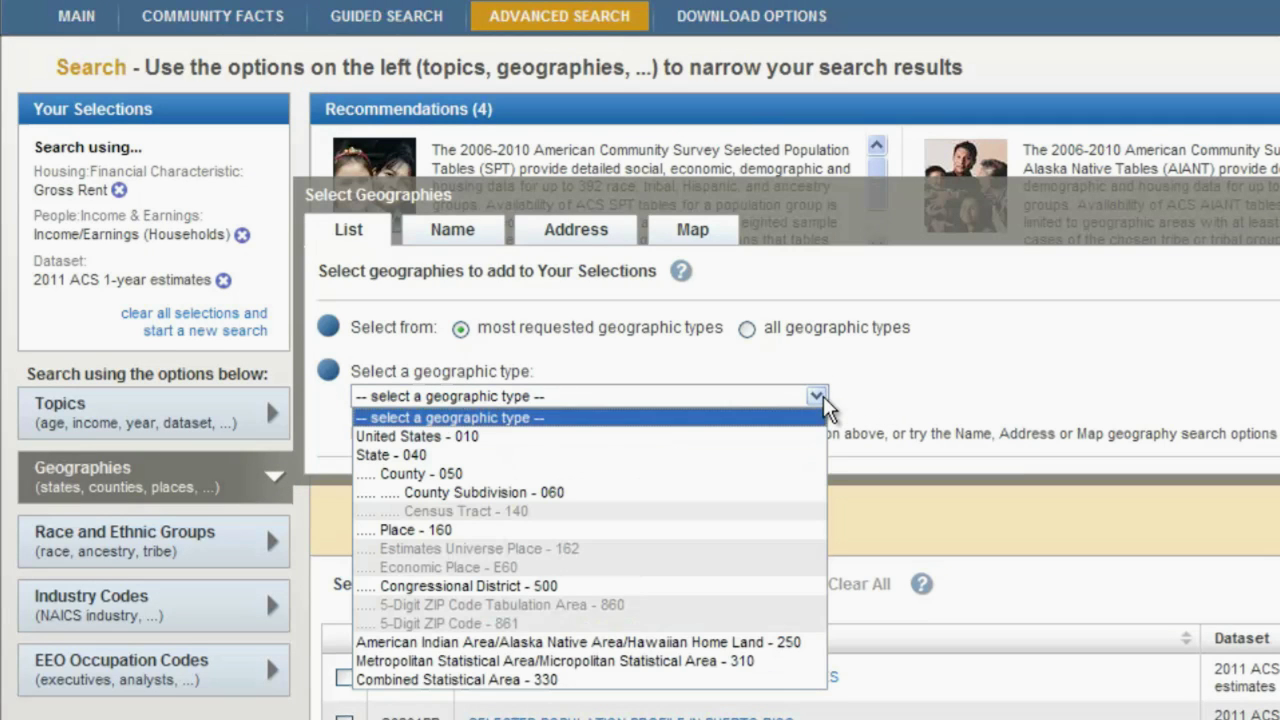
click(768, 660)
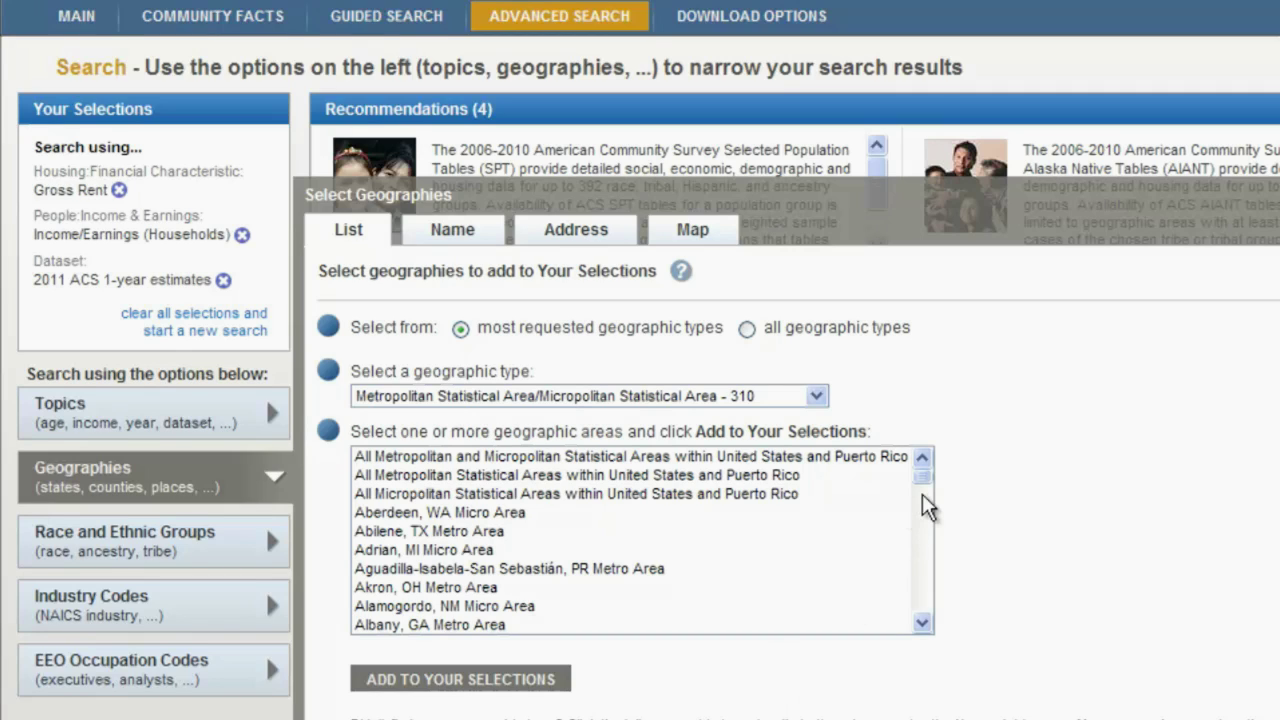
click(743, 474)
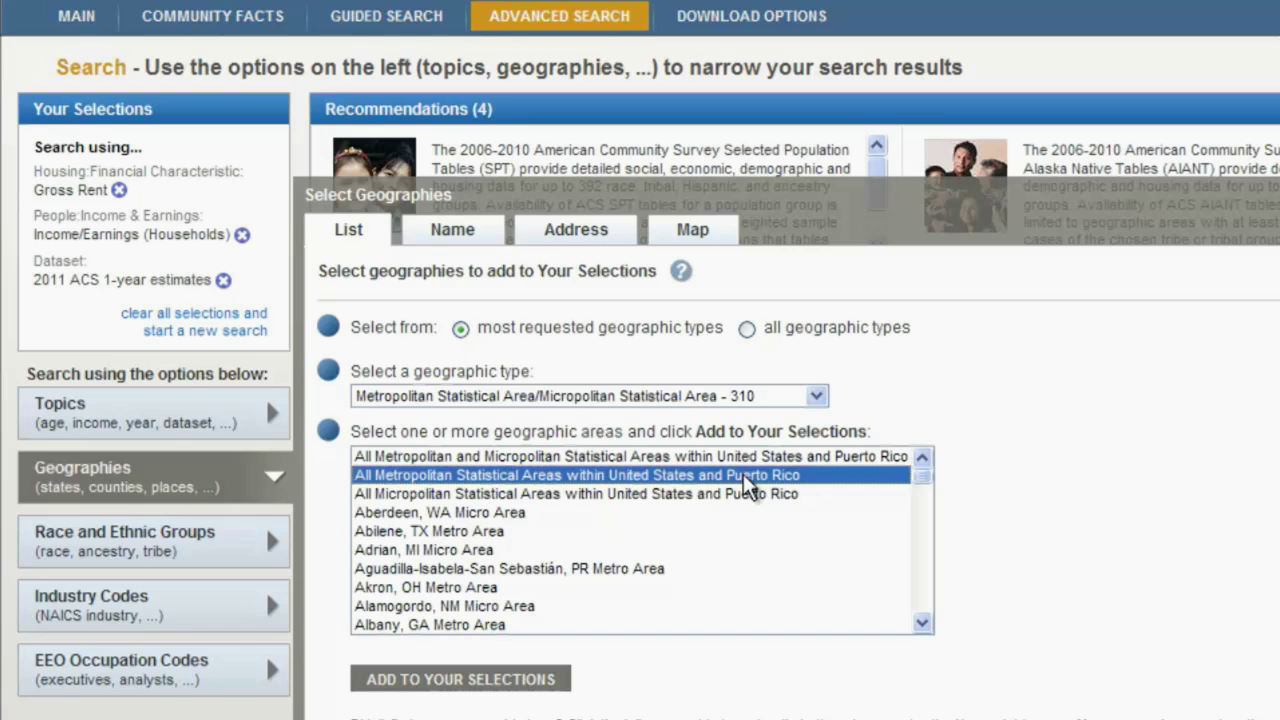
click(543, 683)
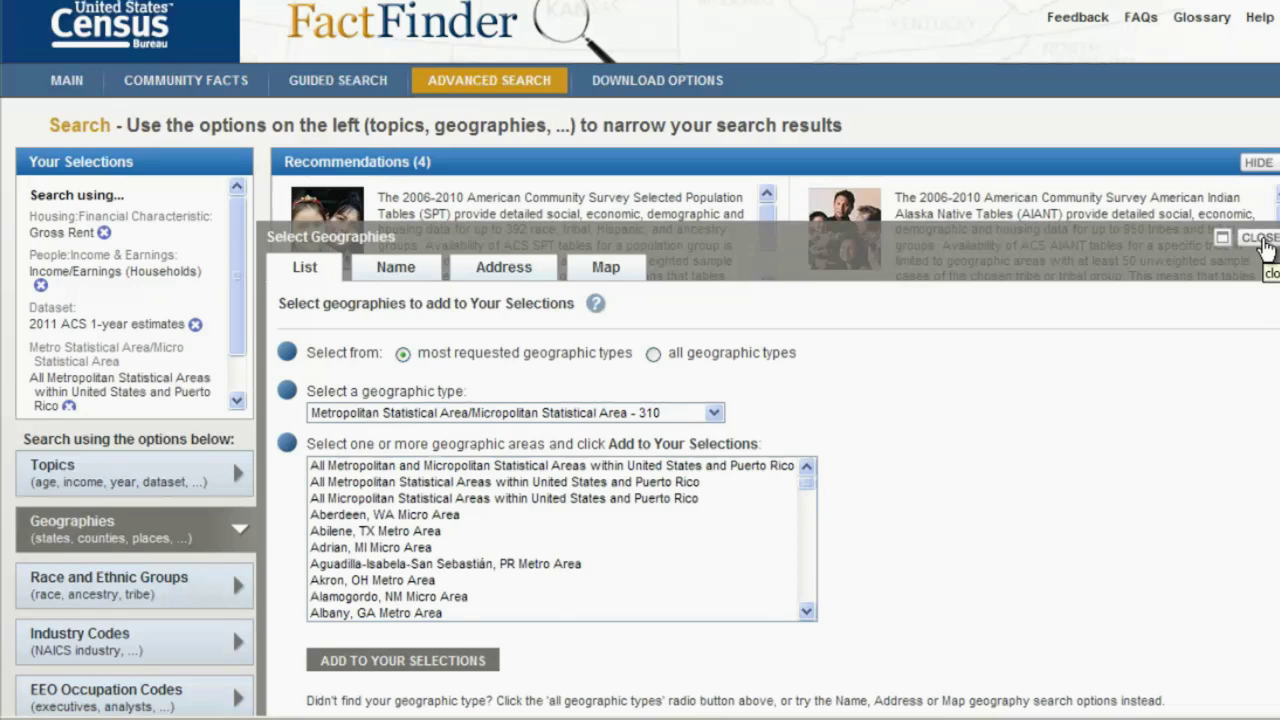
click(1262, 240)
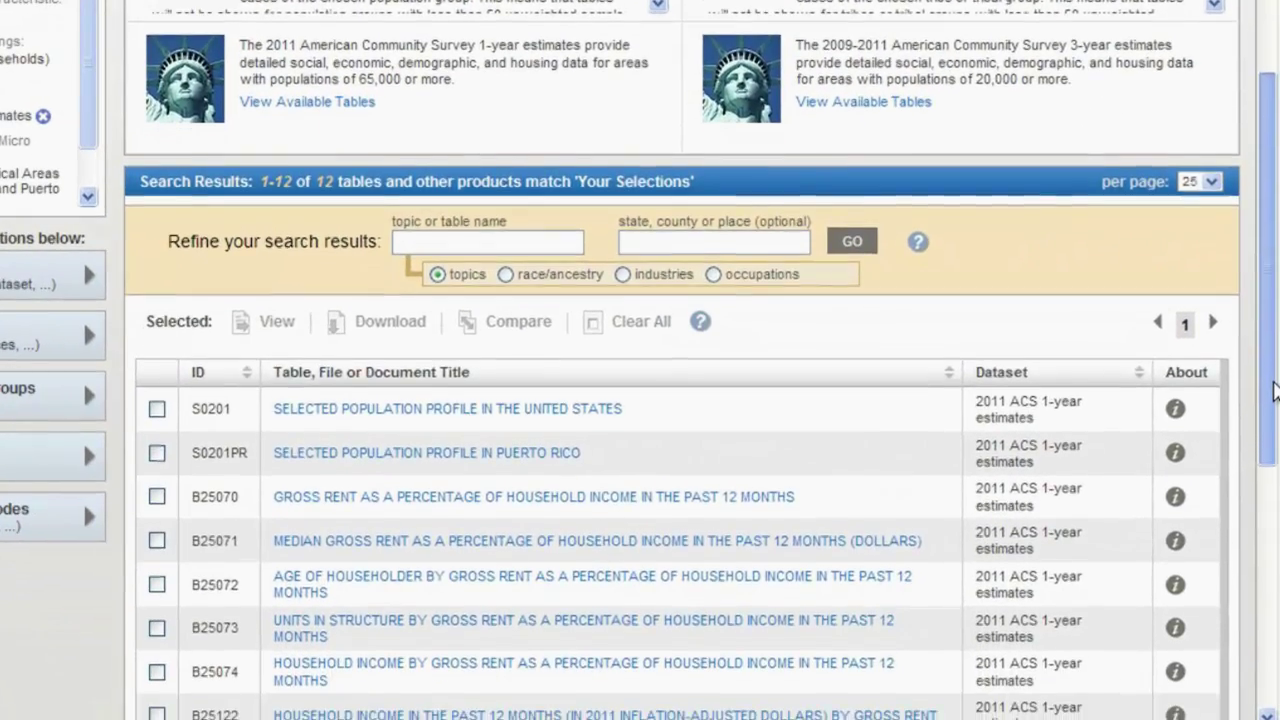
- Open table B25070, Gross Rent as a Percentage of Household Income, from the results
drag(1275, 390, 1275, 433)
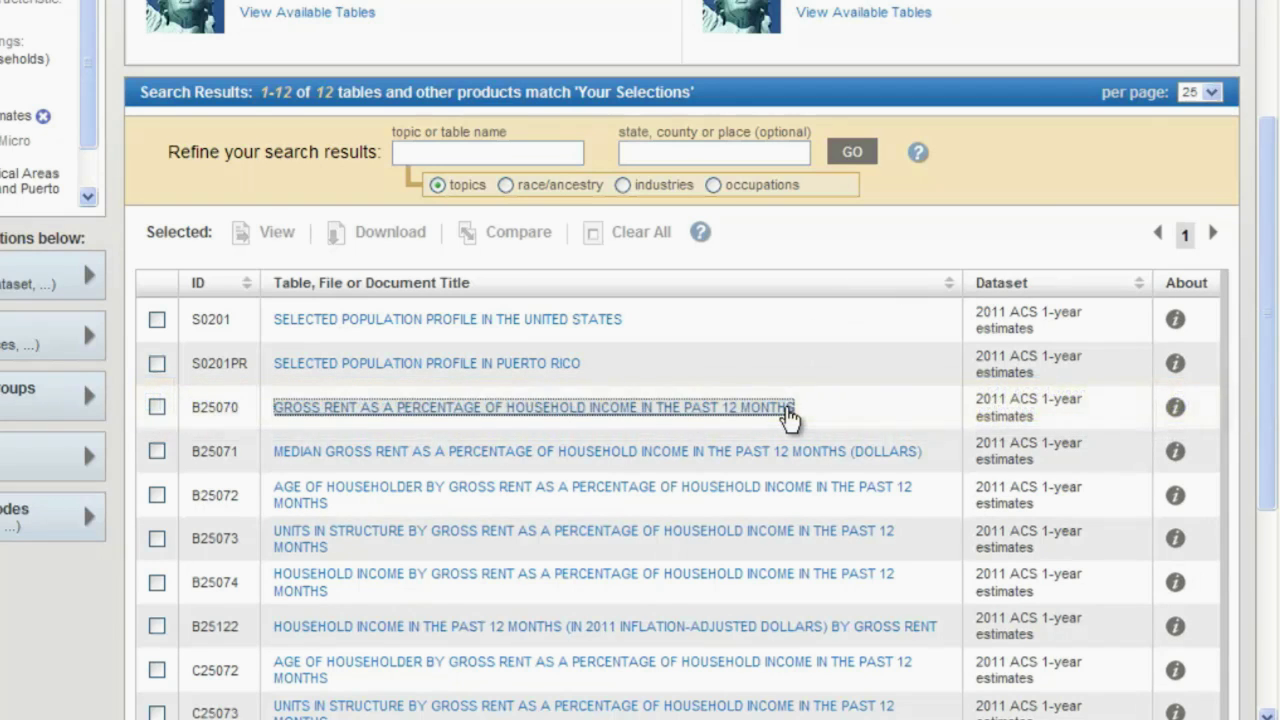
click(789, 407)
- Jump to B25070's last page of metro areas (Winchester–Yuma) and bring up the Download dialog
drag(1270, 58, 1276, 213)
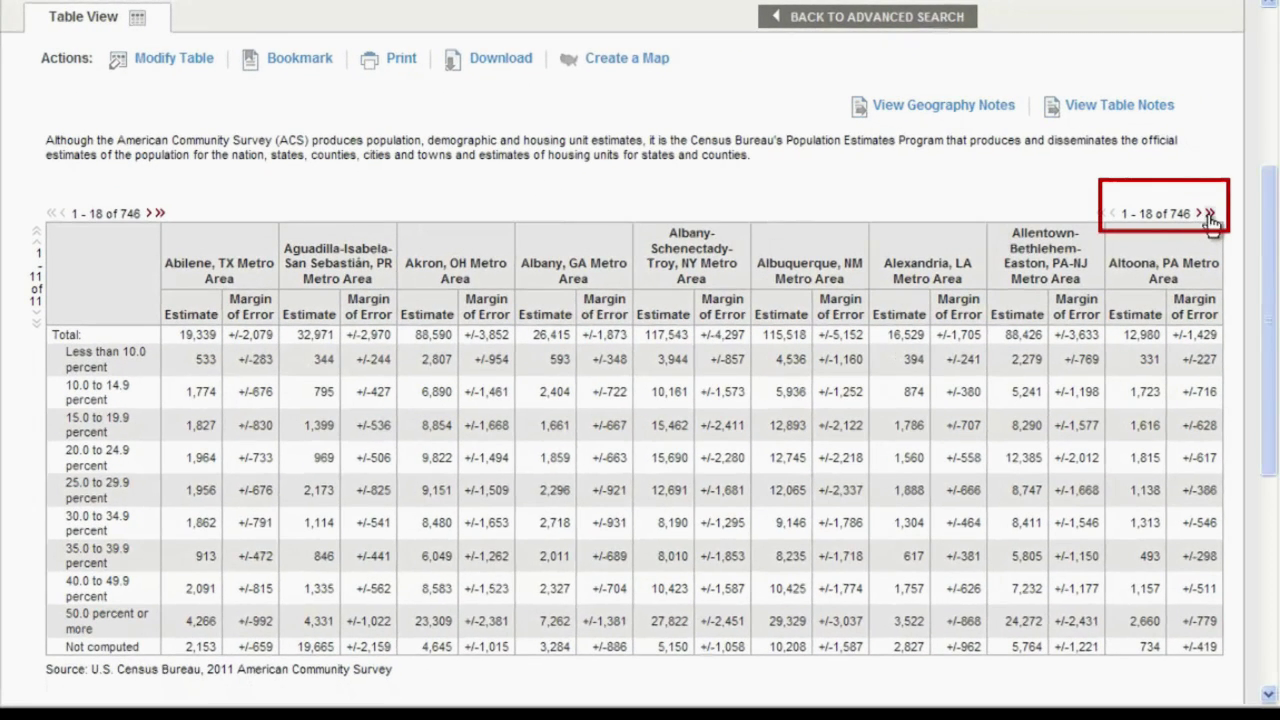
click(1210, 215)
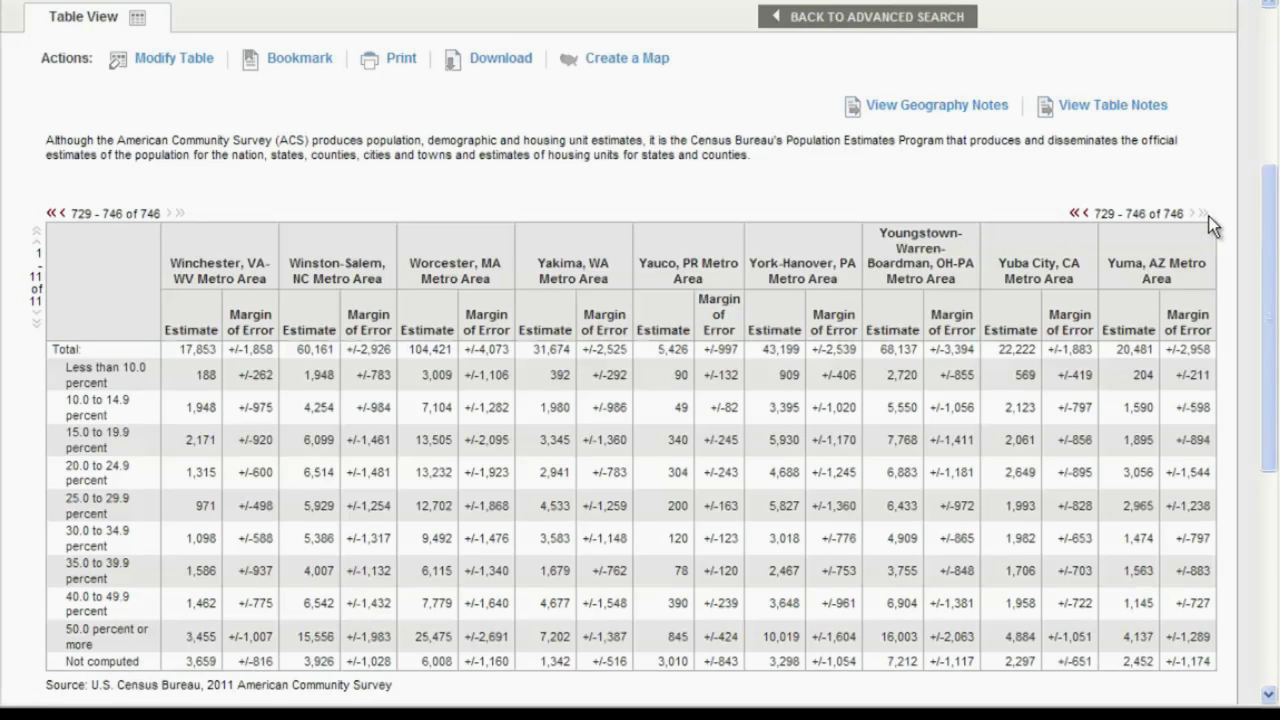
click(499, 63)
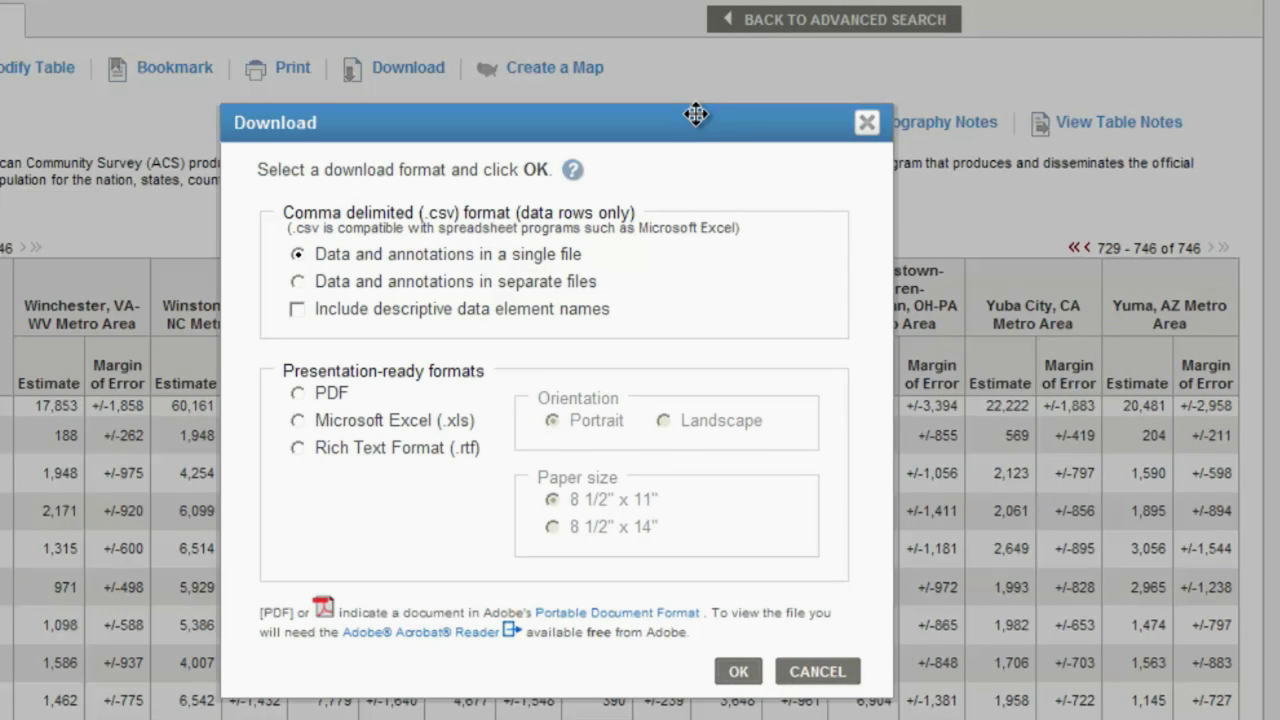
- Cancel the Download dialog without downloading the B25070 table
click(828, 670)
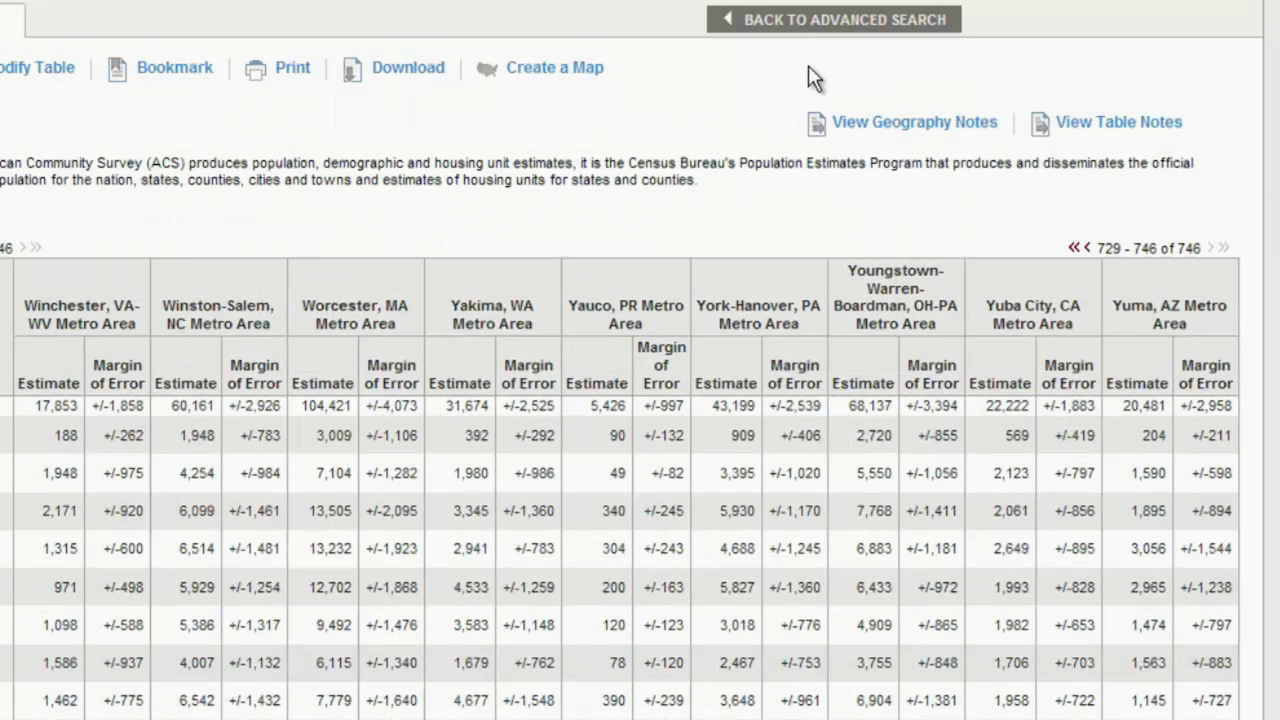
- Return to Advanced Search, remove the metro-area geography selection, and reopen Select Geographies
click(817, 27)
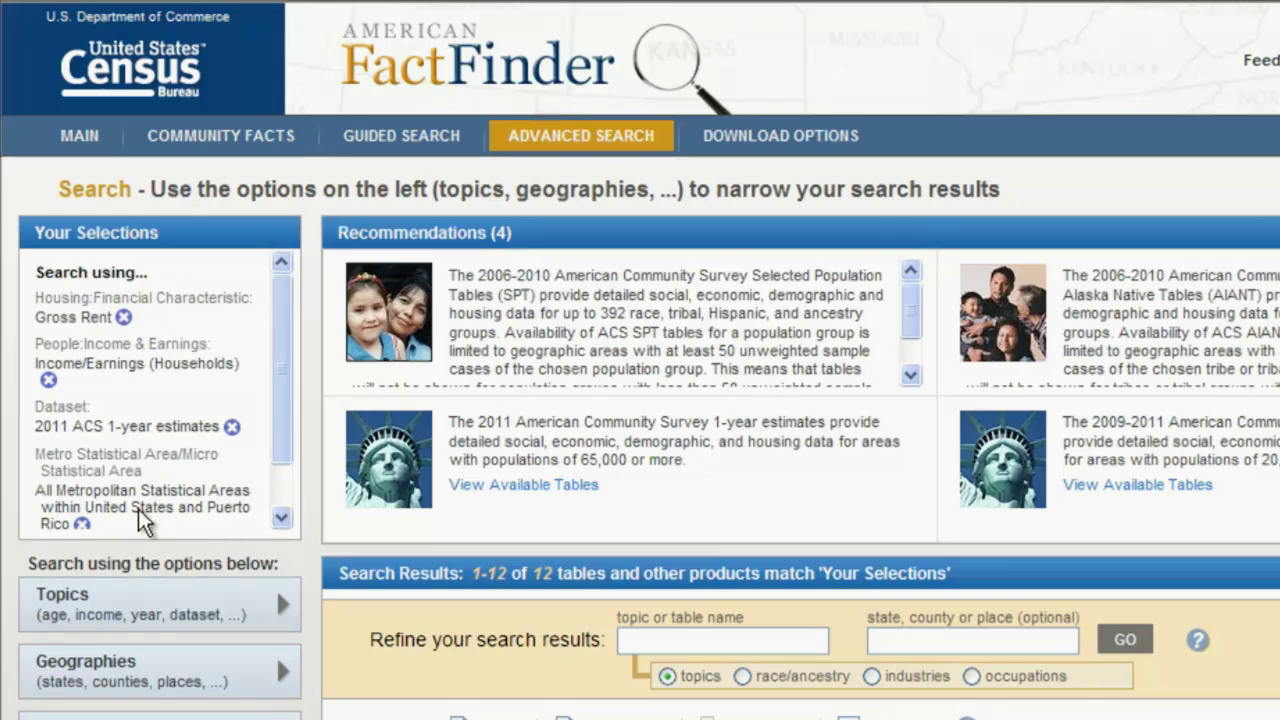
click(81, 527)
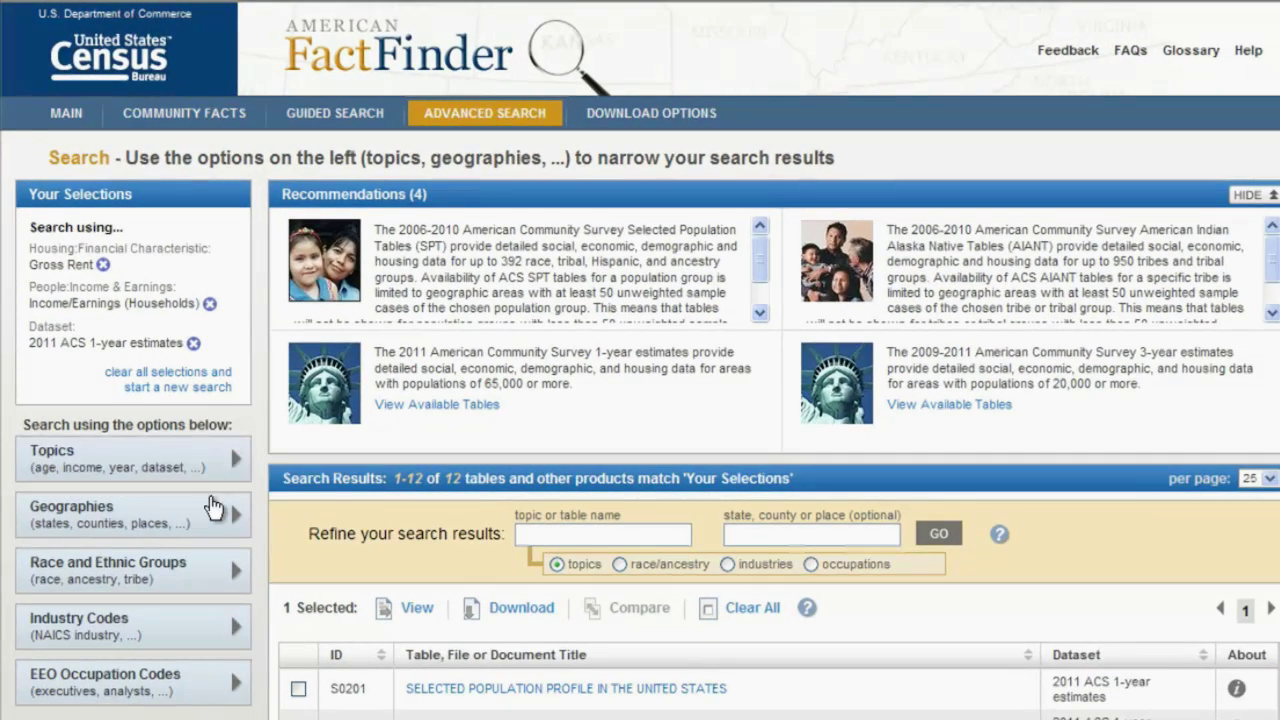
click(213, 520)
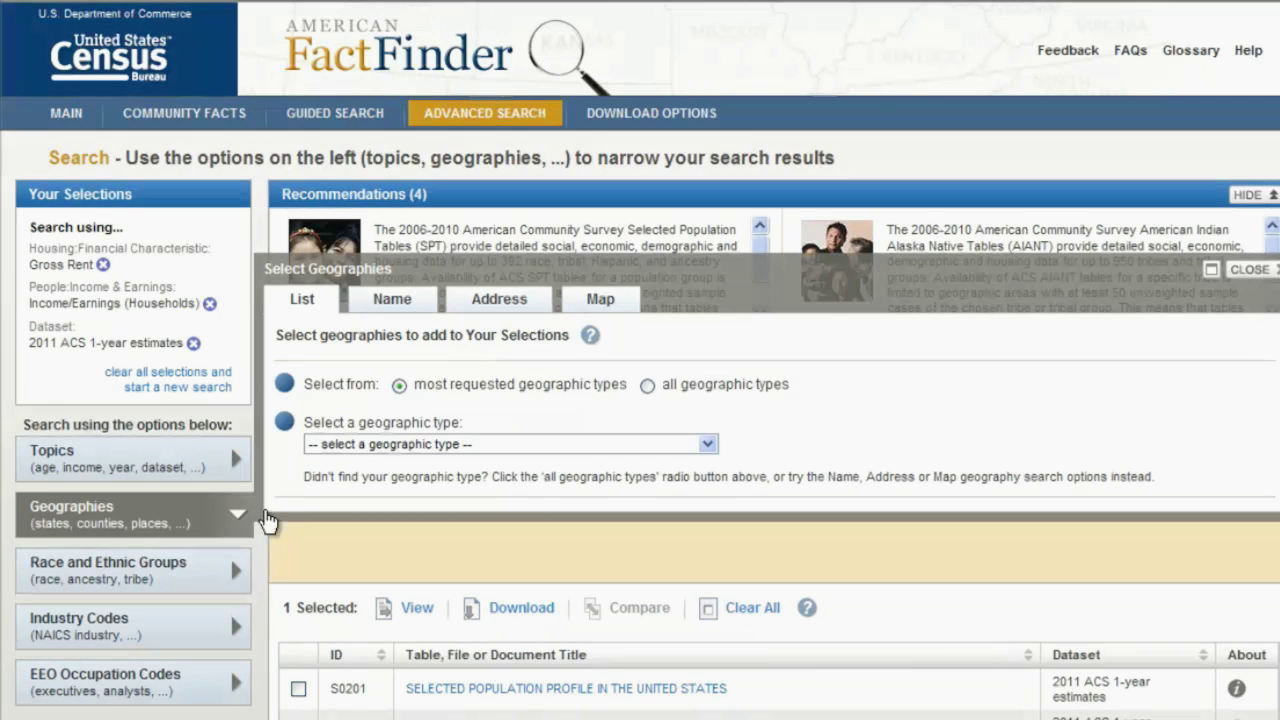